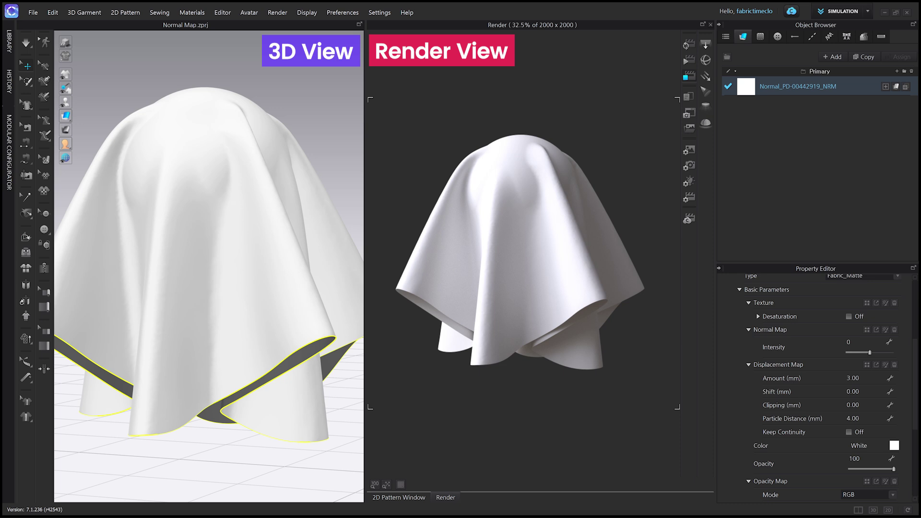
Load PD-00442919_NRM.png as the fabric's normal map and restart the render.
click(867, 330)
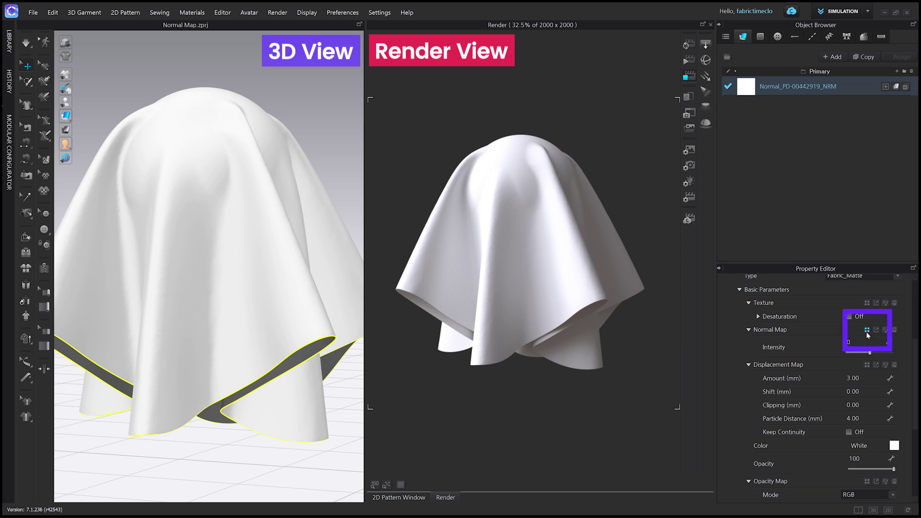
click(551, 216)
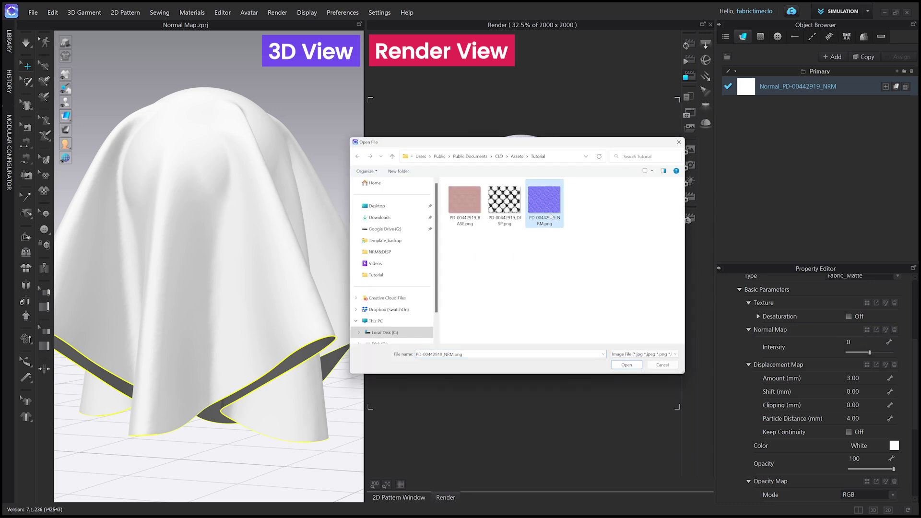
click(624, 364)
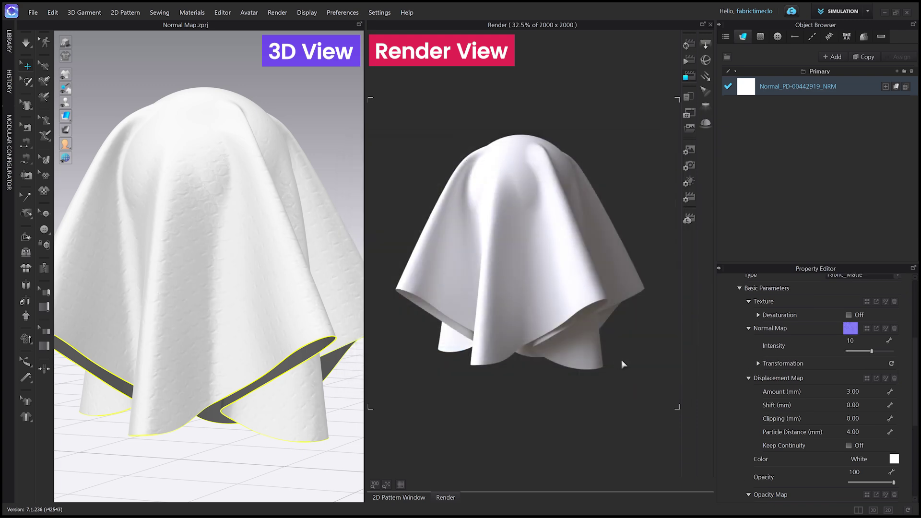
click(691, 45)
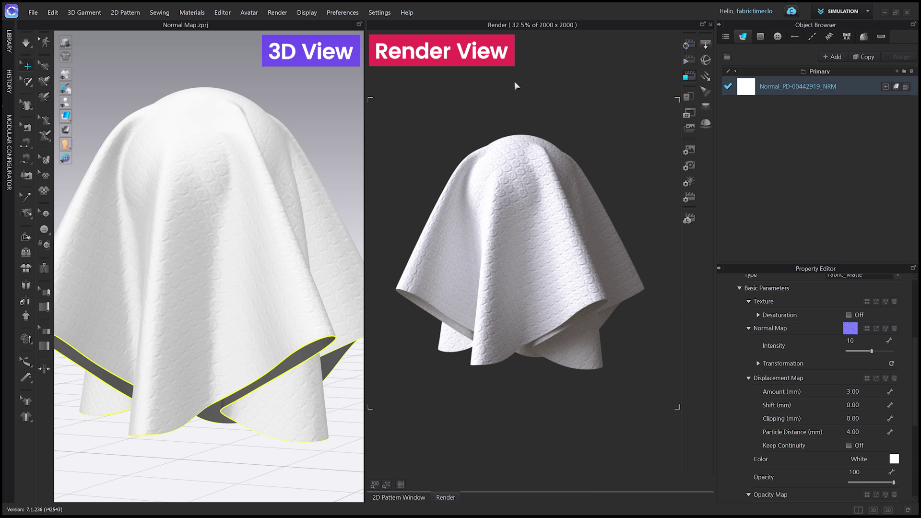
Check the embossed render and select the normal map Intensity value.
scroll(307, 125, up, 6)
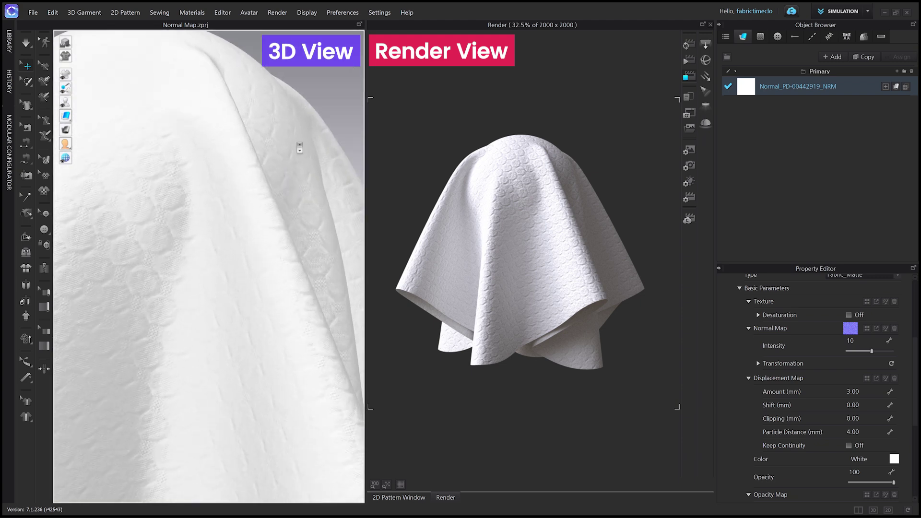
scroll(299, 148, down, 1)
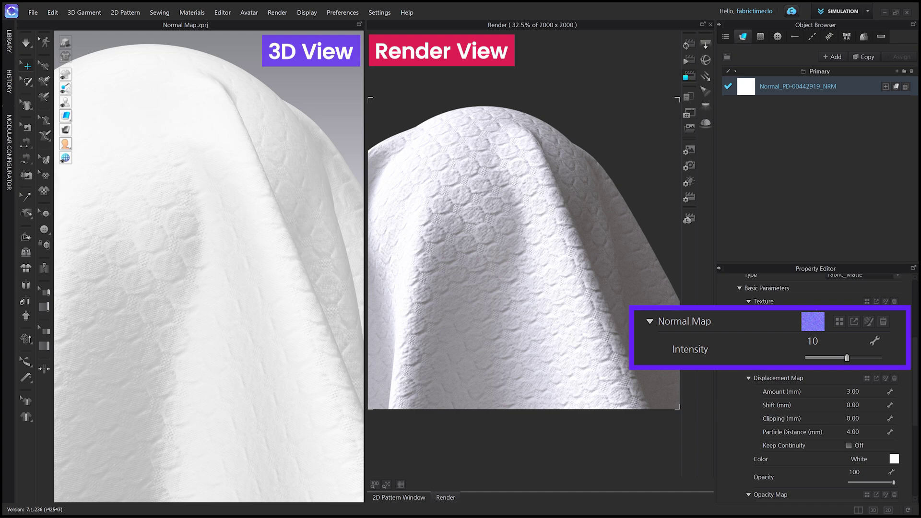
click(812, 341)
Try normal map intensities 30, 50, 5 and -5, finishing at -50.
text(30)
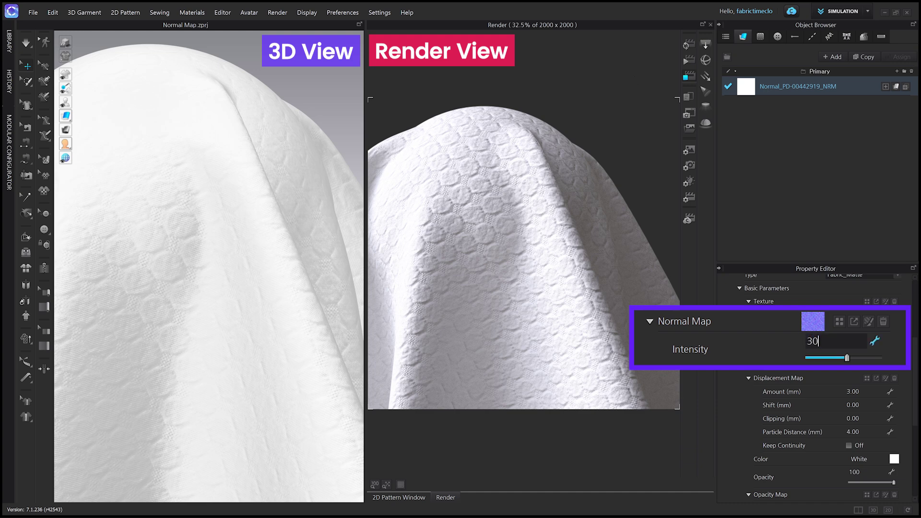
key(Return)
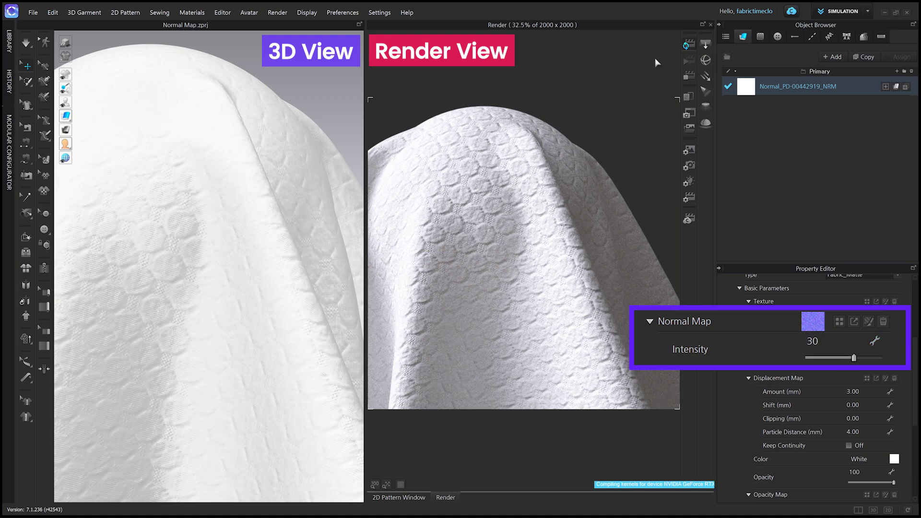
text(50)
key(Return)
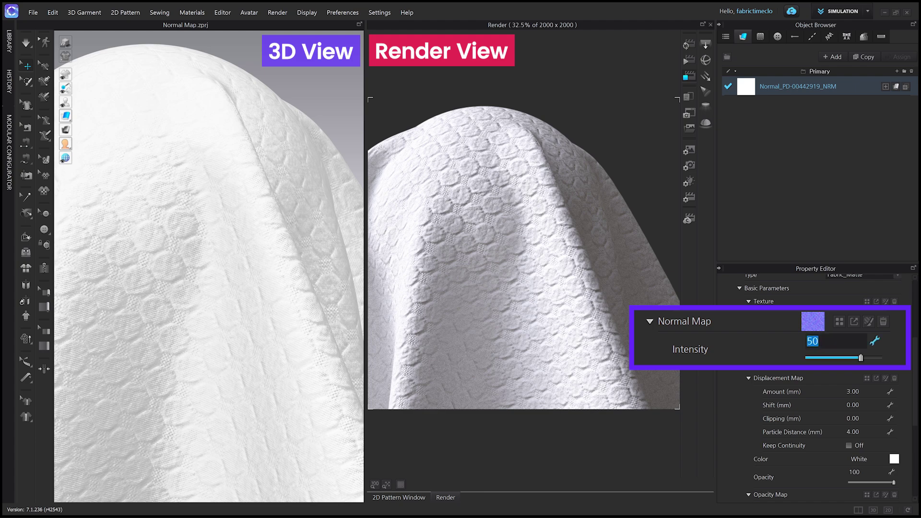
text(5)
key(Return)
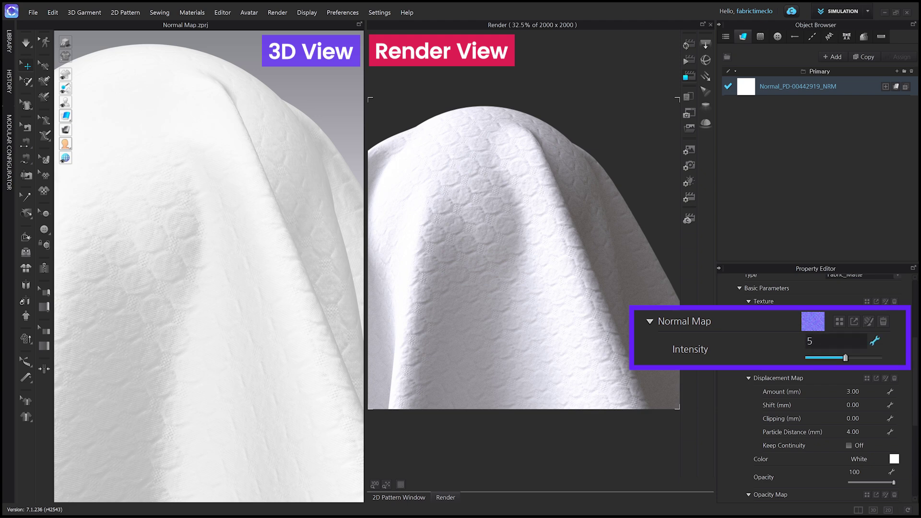
text(-5)
key(Return)
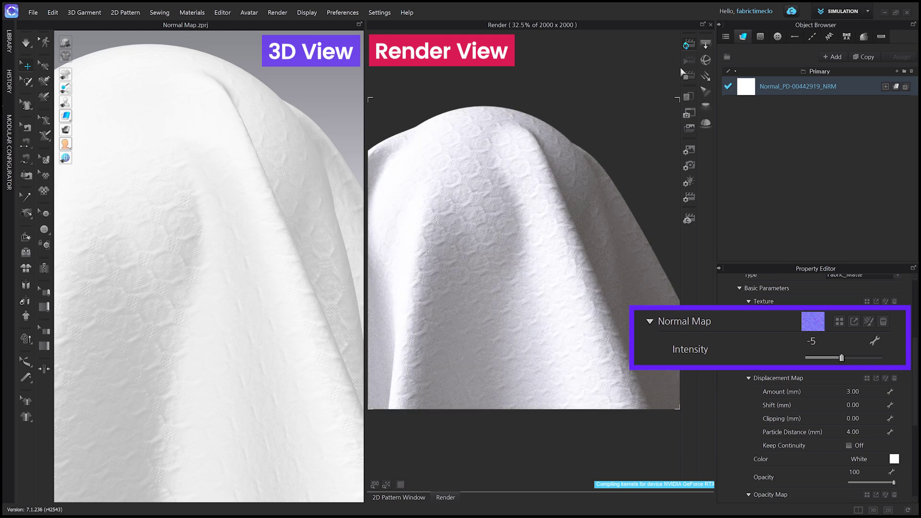
click(815, 341)
text(-50)
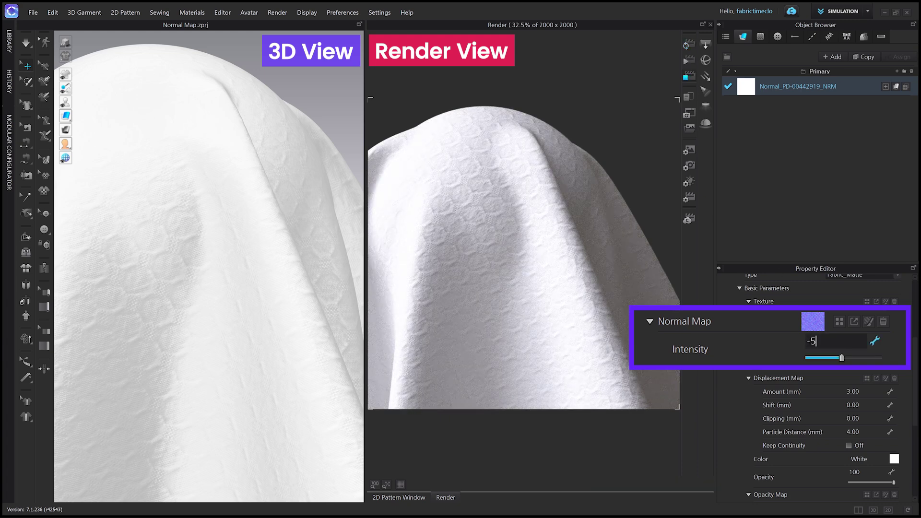
key(Return)
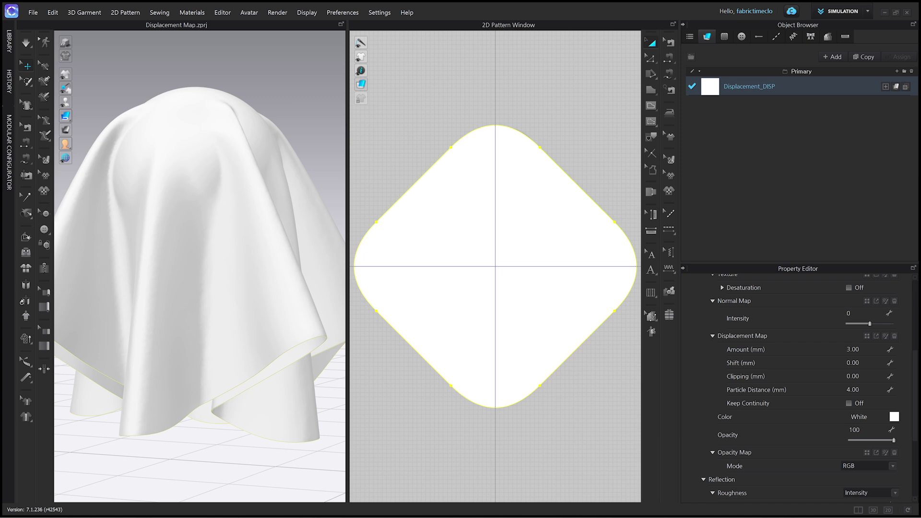
Open the Render menu for the Displacement Map project.
click(283, 14)
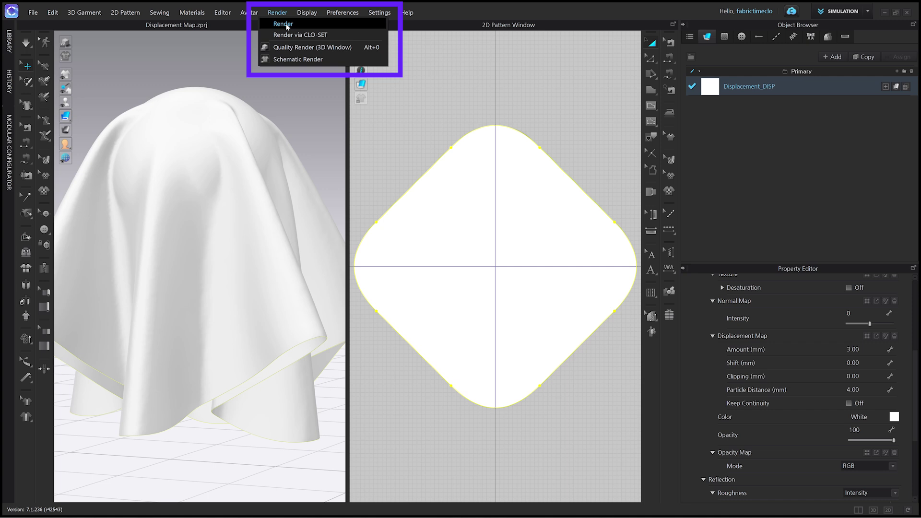
Start the interactive render and load vmod_displacement.png as the displacement map.
click(284, 24)
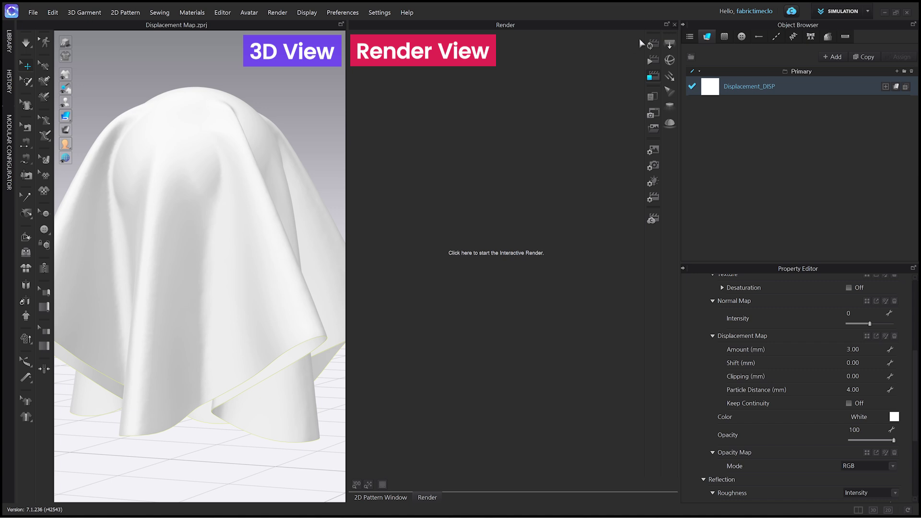
click(652, 44)
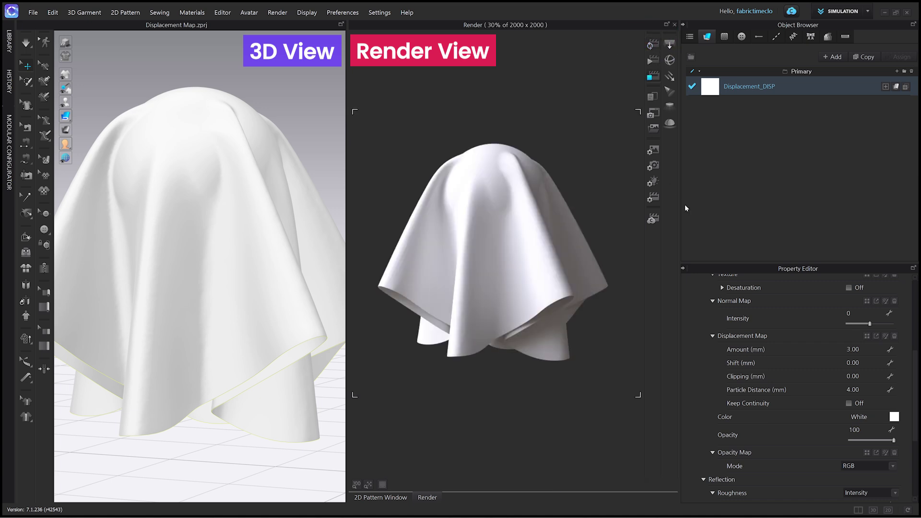
click(867, 335)
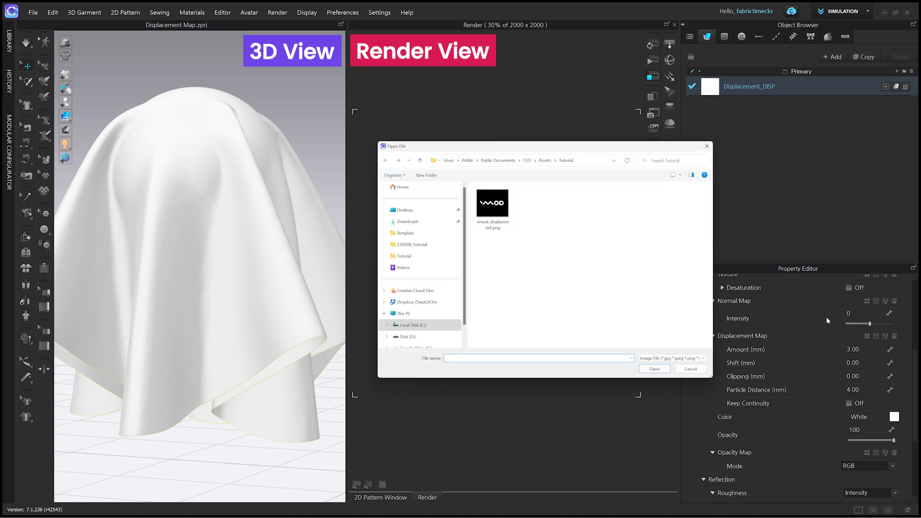
double_click(499, 216)
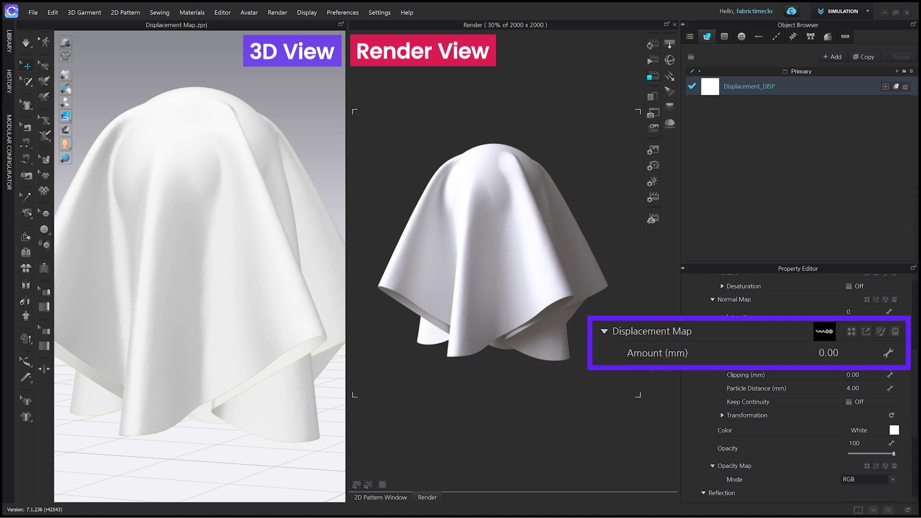
Try displacement amounts of 1 mm and 3 mm, ending at -1 mm.
text(1)
key(Return)
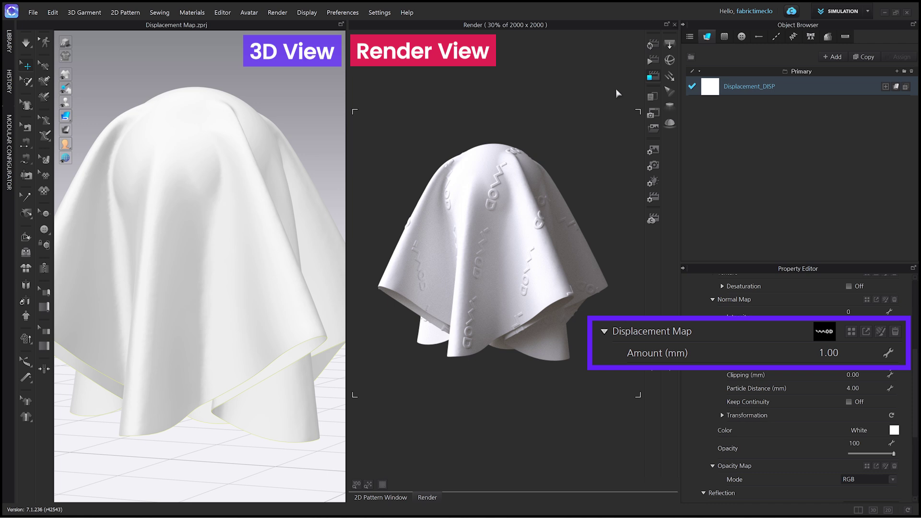
click(828, 352)
text(3.)
key(Return)
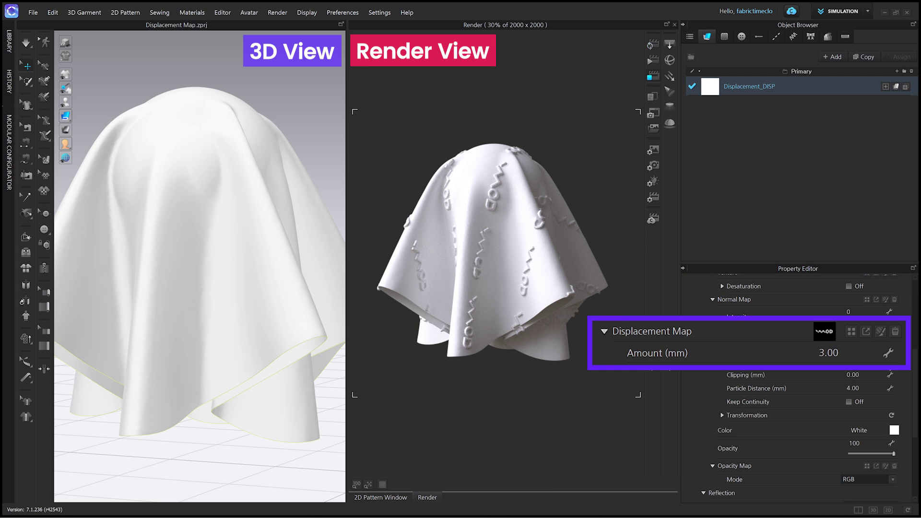
click(828, 353)
text(-1)
key(Return)
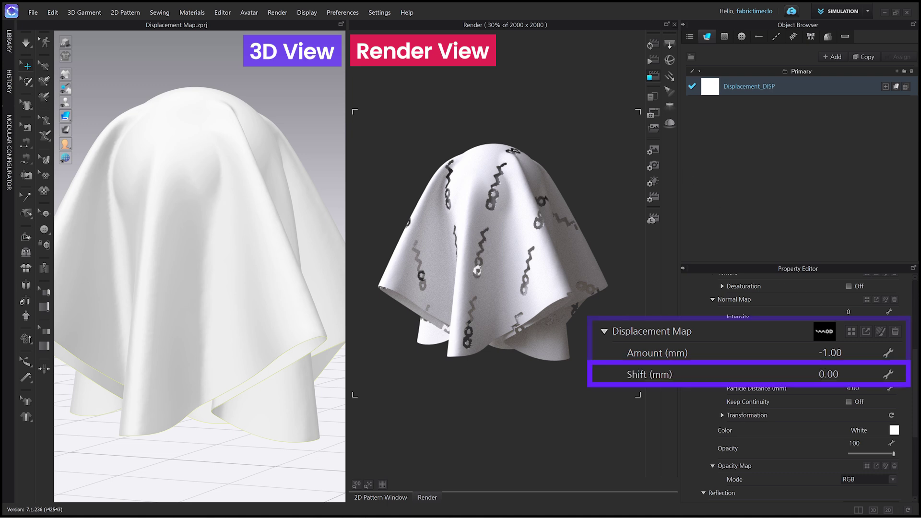
Set the displacement Amount to 2 mm and Shift to 1.0 mm.
click(869, 359)
text(2)
key(Tab)
text(1.0)
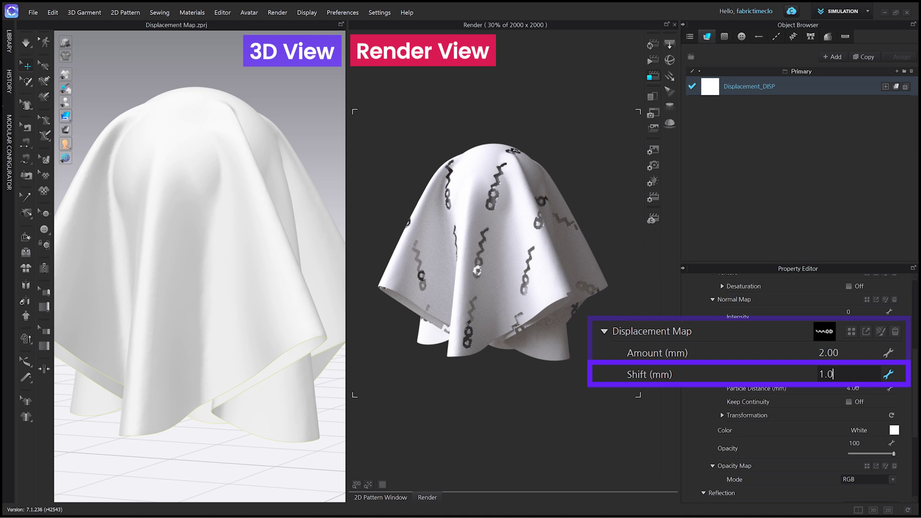
key(Return)
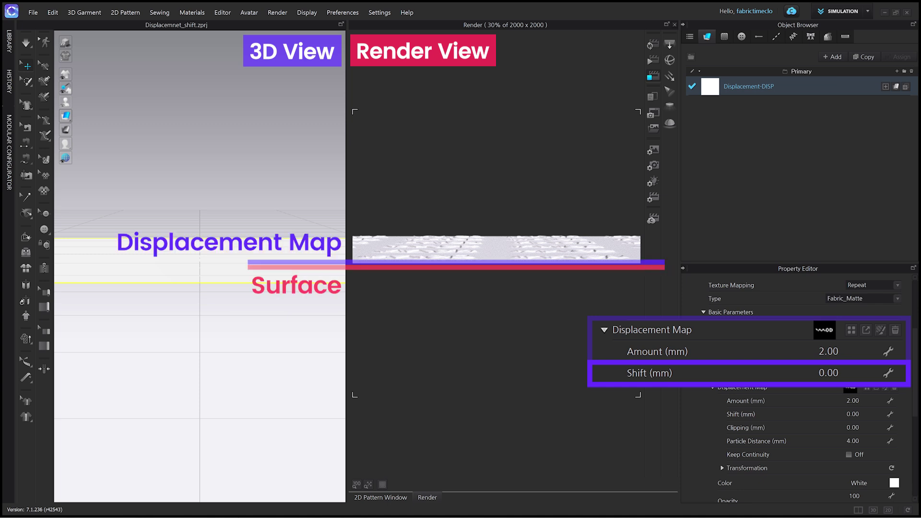
Test positive displacement shifts of 1, 2 and 3 mm.
click(853, 414)
text(1.)
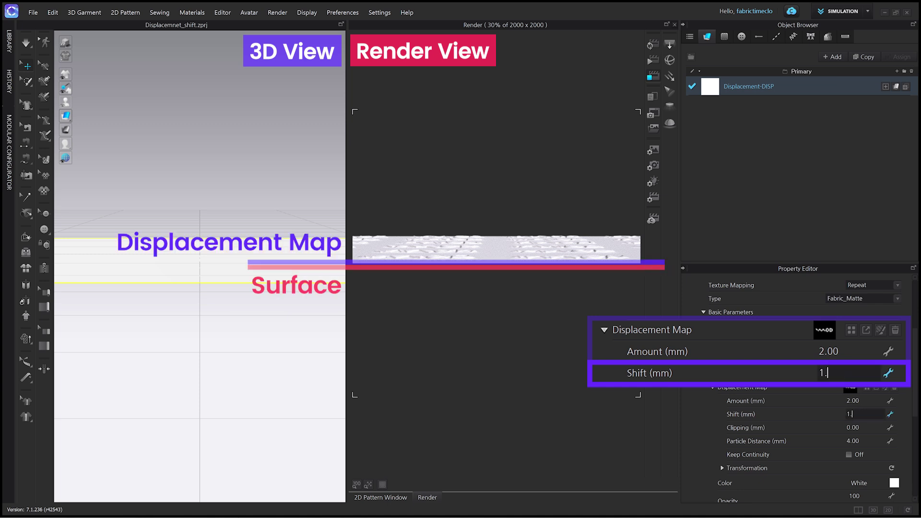
key(Return)
click(852, 414)
text(2)
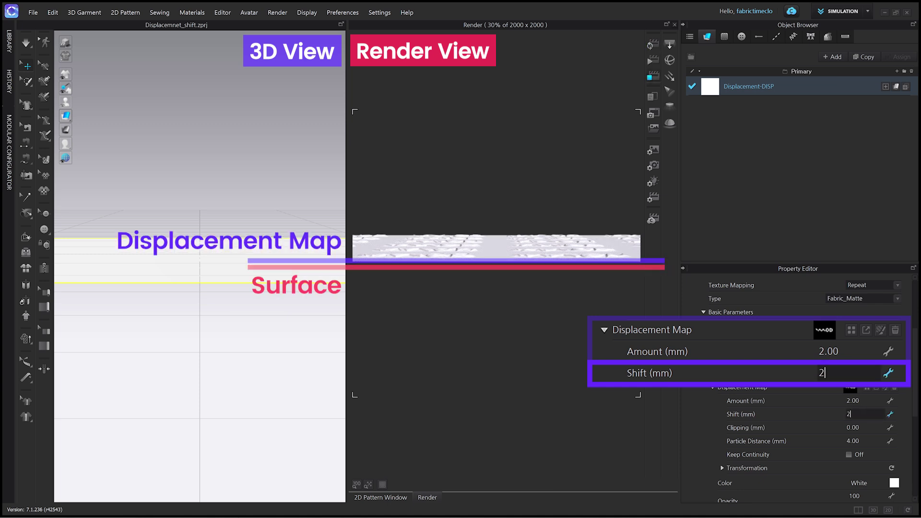
key(Return)
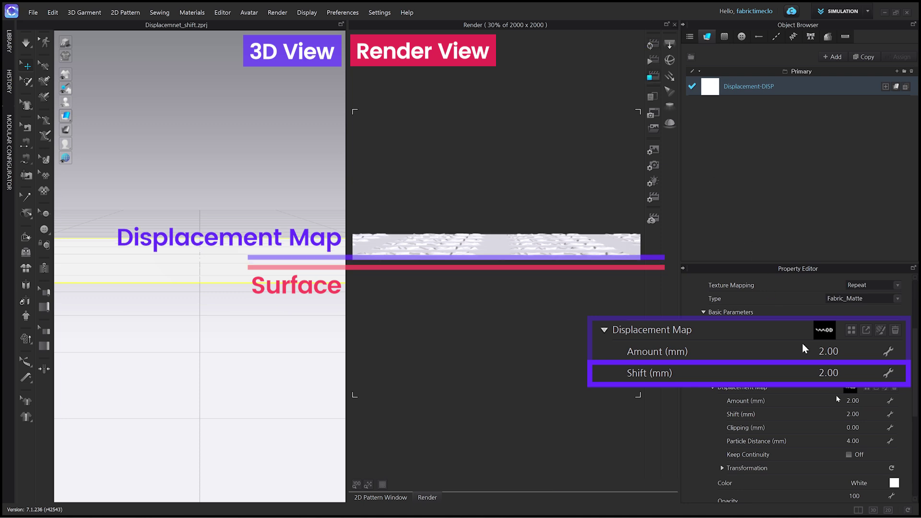
click(852, 414)
text(3.)
key(Return)
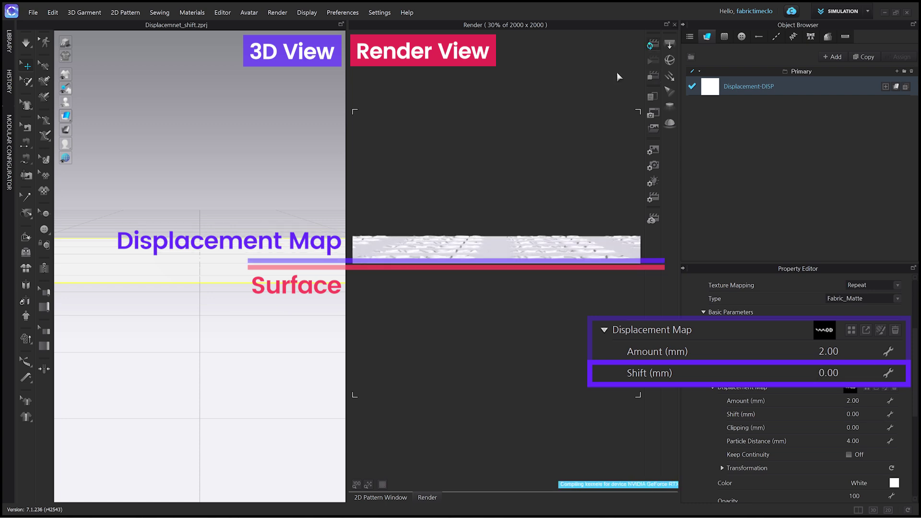
Test negative shifts of -1.0 and -1.5 mm, ending at -2 mm.
click(852, 414)
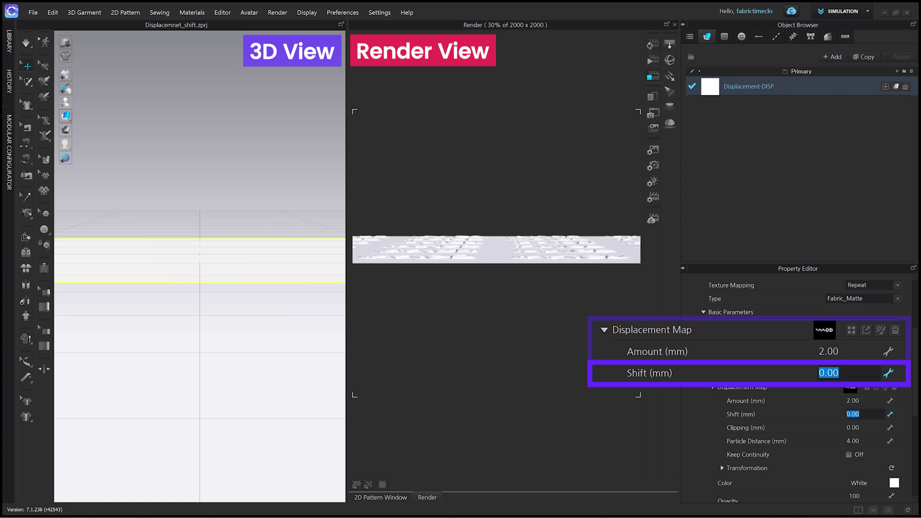
text(-1.0)
key(Return)
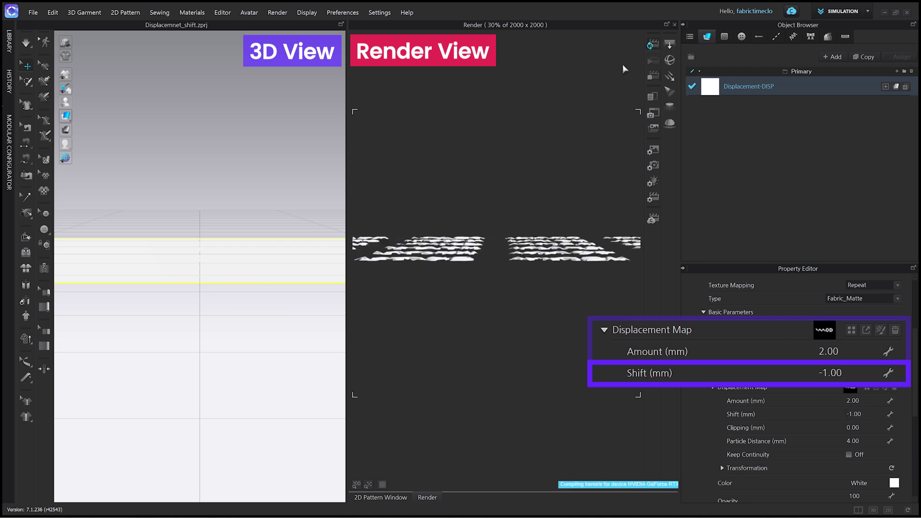
click(852, 414)
text(-1.5)
key(Return)
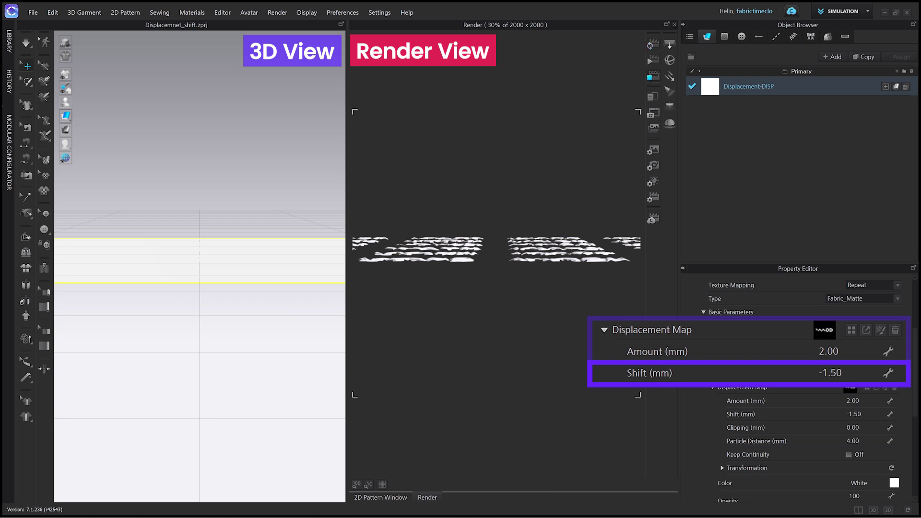
click(852, 413)
text(-2)
key(Return)
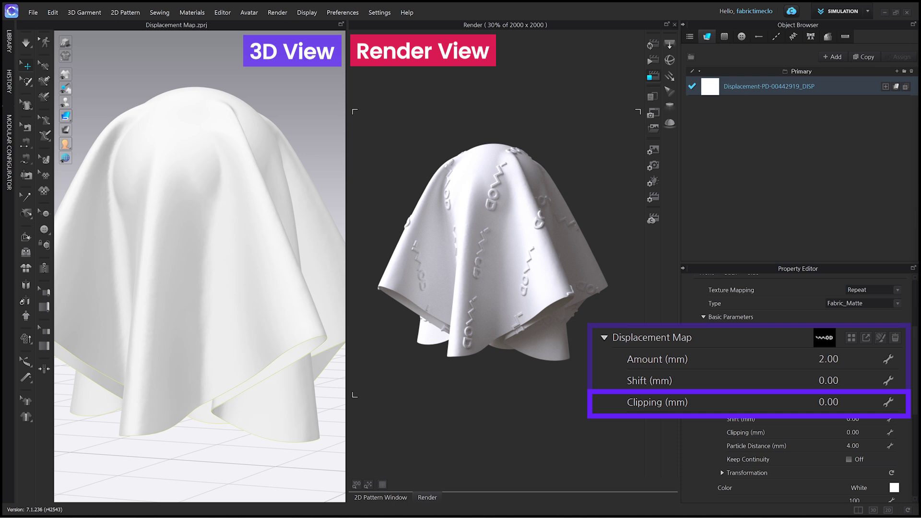
Zoom in on the cloth, set Clipping to 0.5 mm and re-render.
scroll(283, 195, up, 5)
scroll(283, 168, down, 2)
click(651, 45)
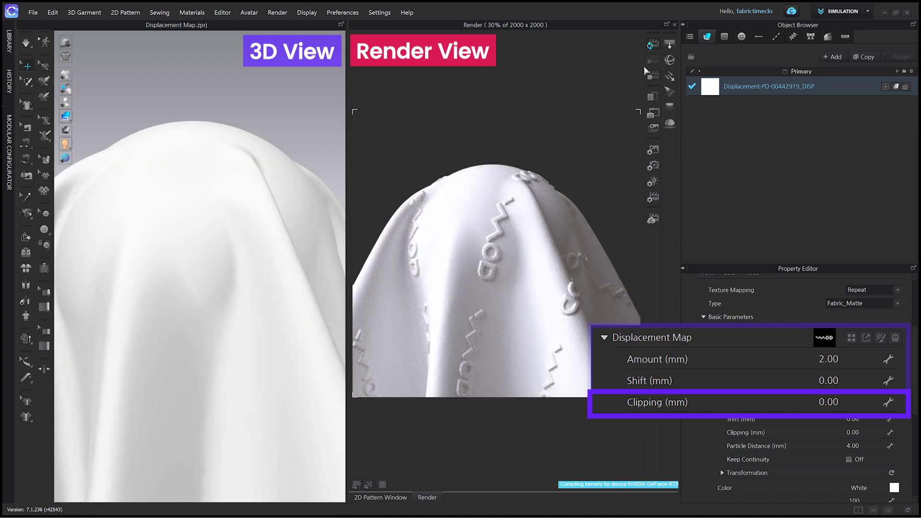
double_click(853, 432)
text(0.5)
key(Return)
click(652, 45)
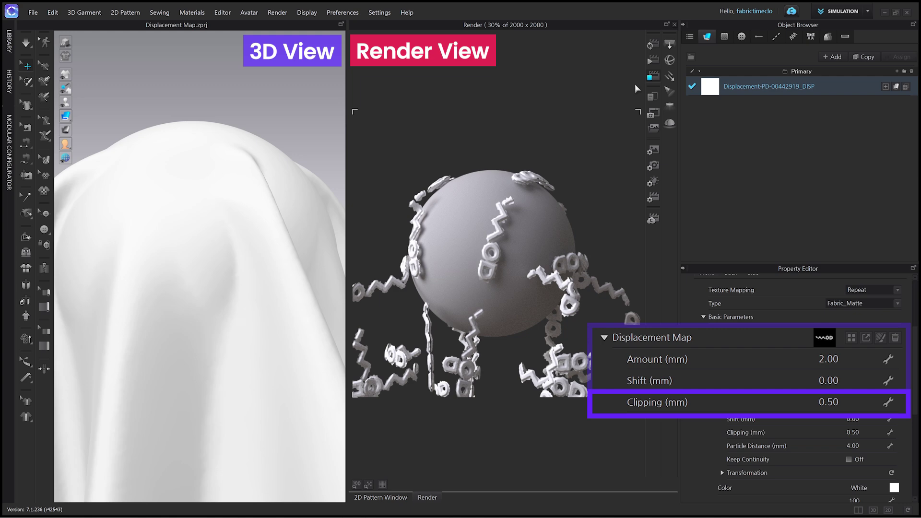
Raise Clipping through 1.5 and 2.0 mm to 3.0 mm, then restart the render.
double_click(852, 432)
text(1.5)
key(Return)
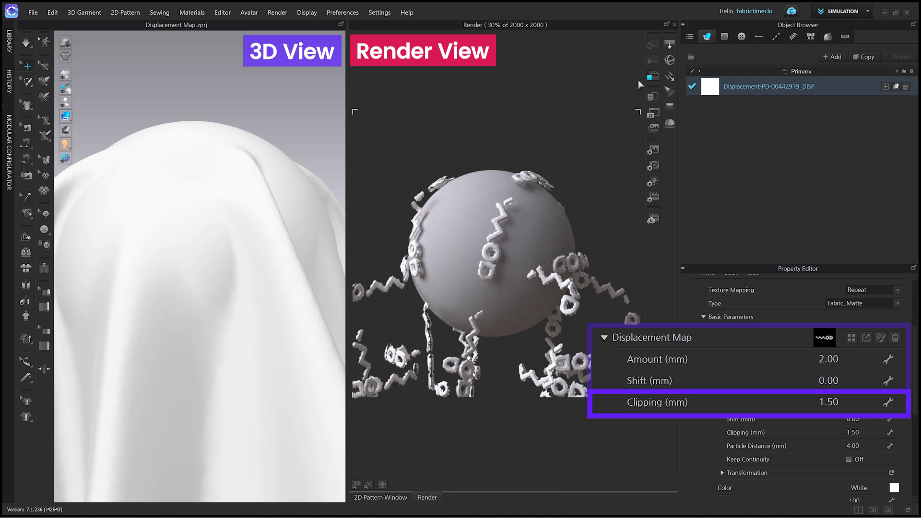
double_click(852, 432)
text(2.0)
key(Return)
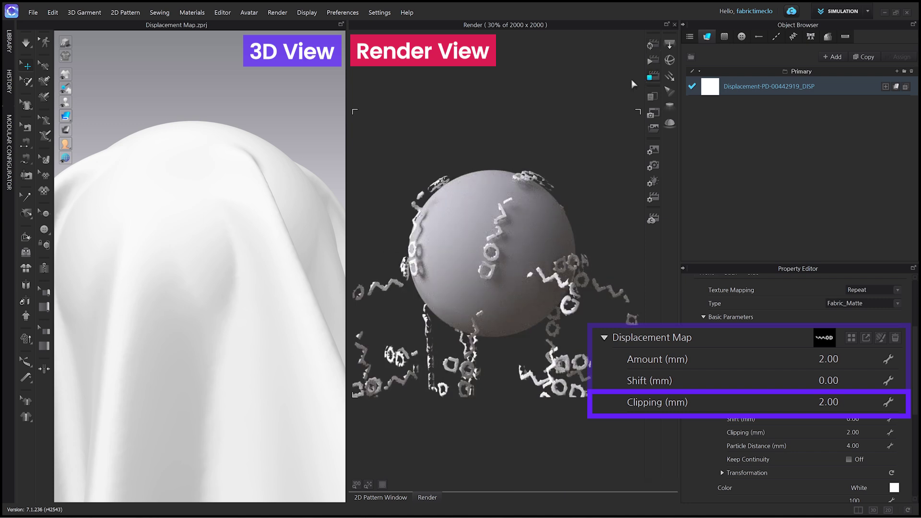
double_click(852, 432)
text(3.0)
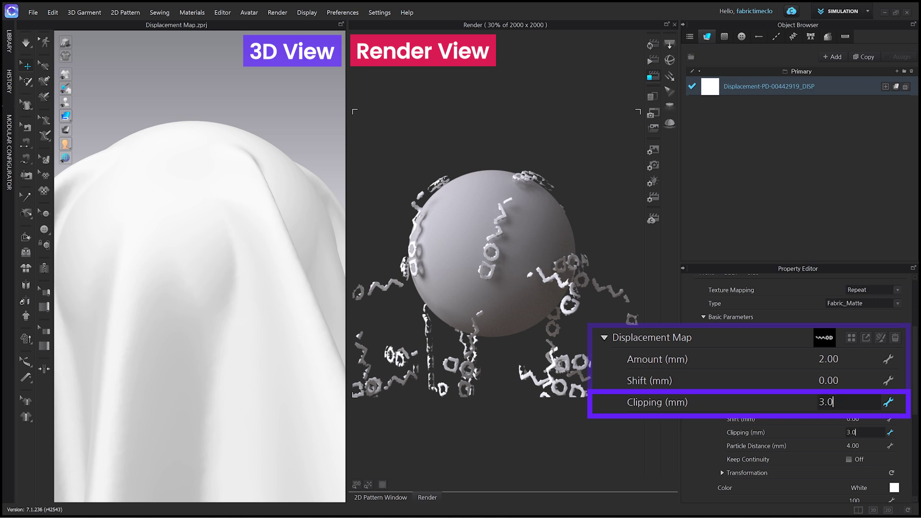
key(Return)
click(649, 46)
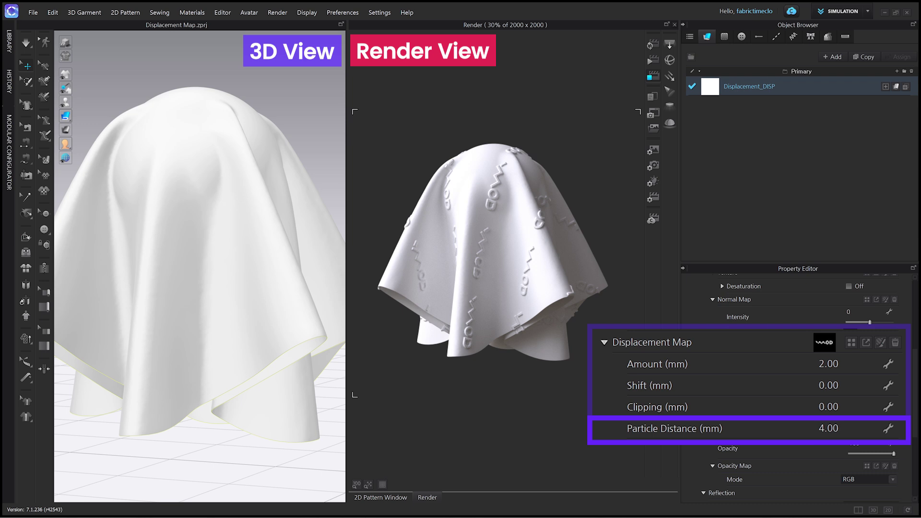
Try a 10 mm particle distance, stop the render, then set it to 2 mm.
double_click(828, 428)
text(10)
key(Return)
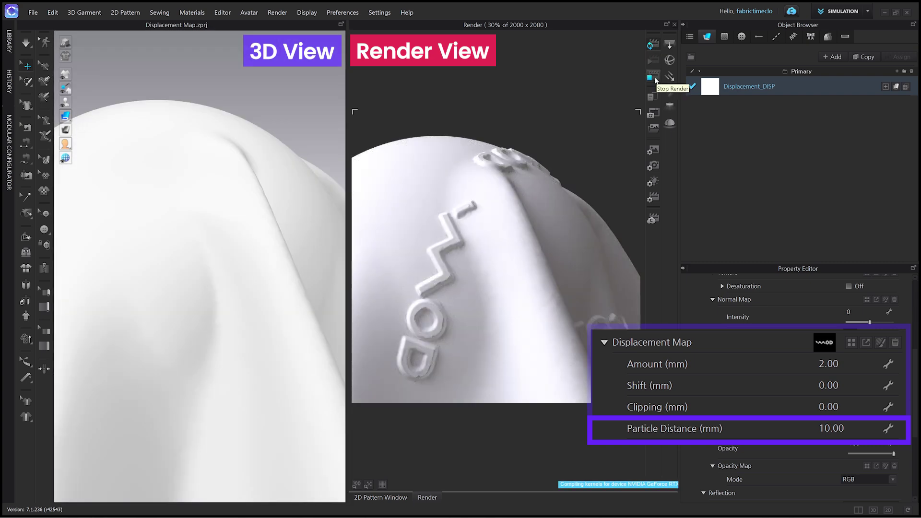
click(651, 78)
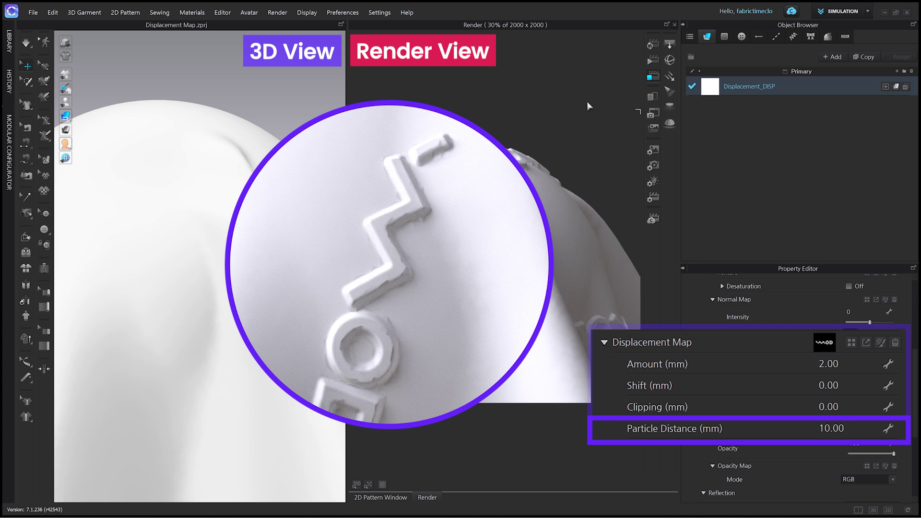
double_click(844, 412)
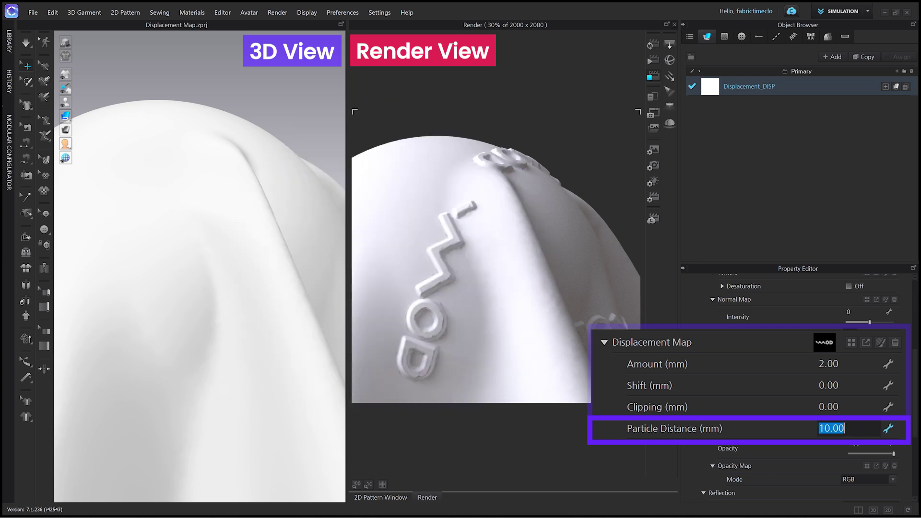
text(2.)
key(Return)
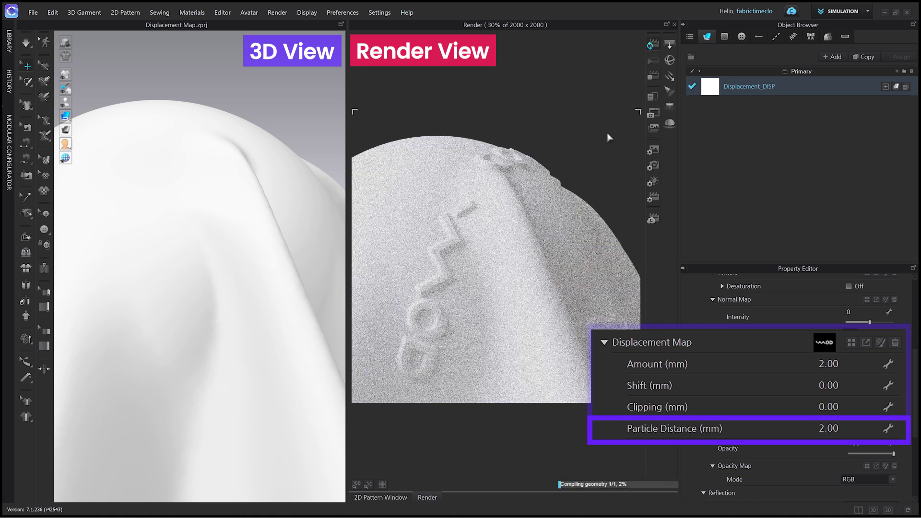